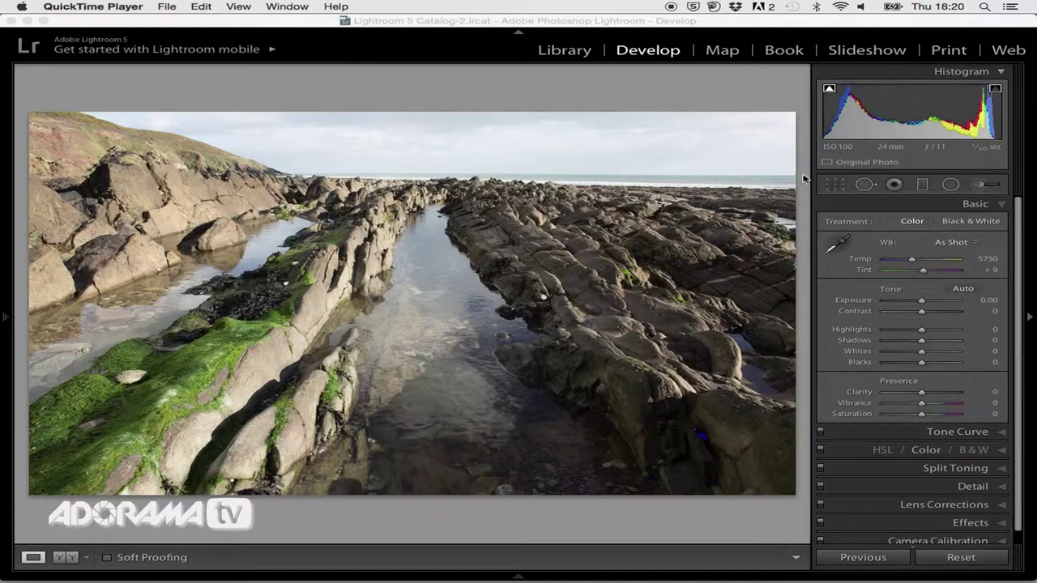
Straighten the photo by -0.96° and set Exposure -0.40, Contrast +13, Shadows +26
click(835, 185)
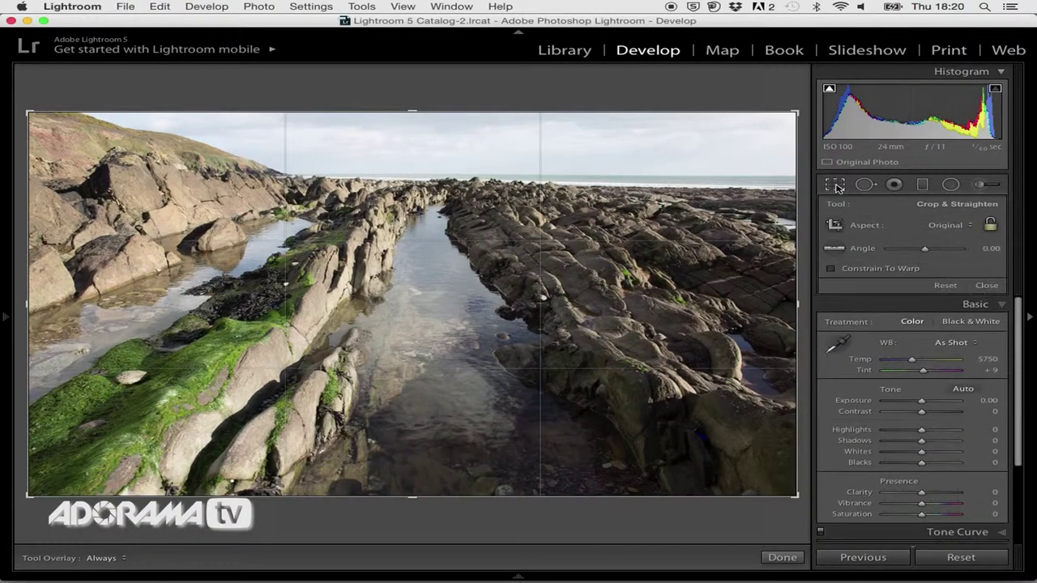
drag(805, 238, 807, 232)
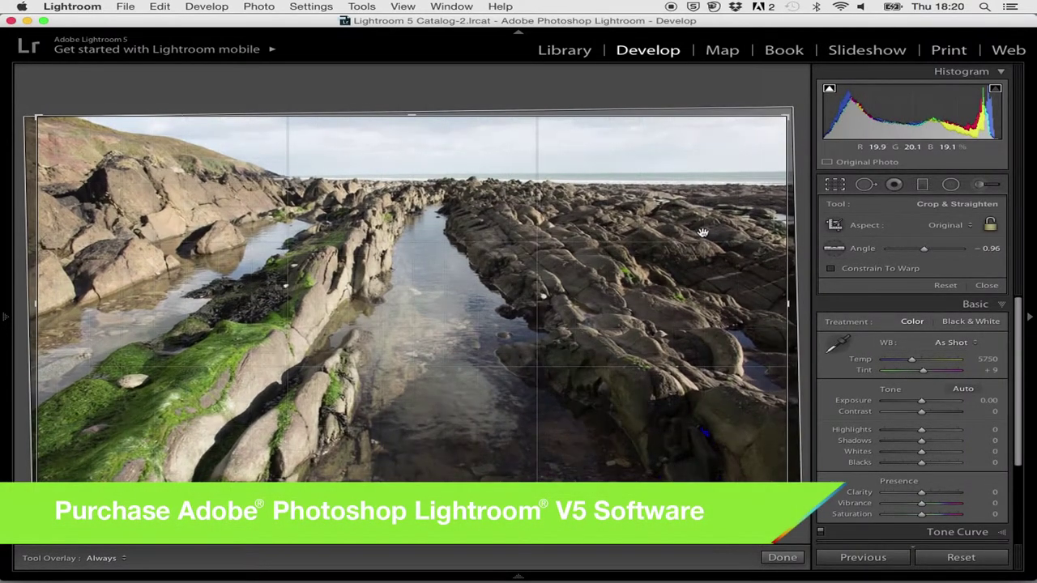
key(Return)
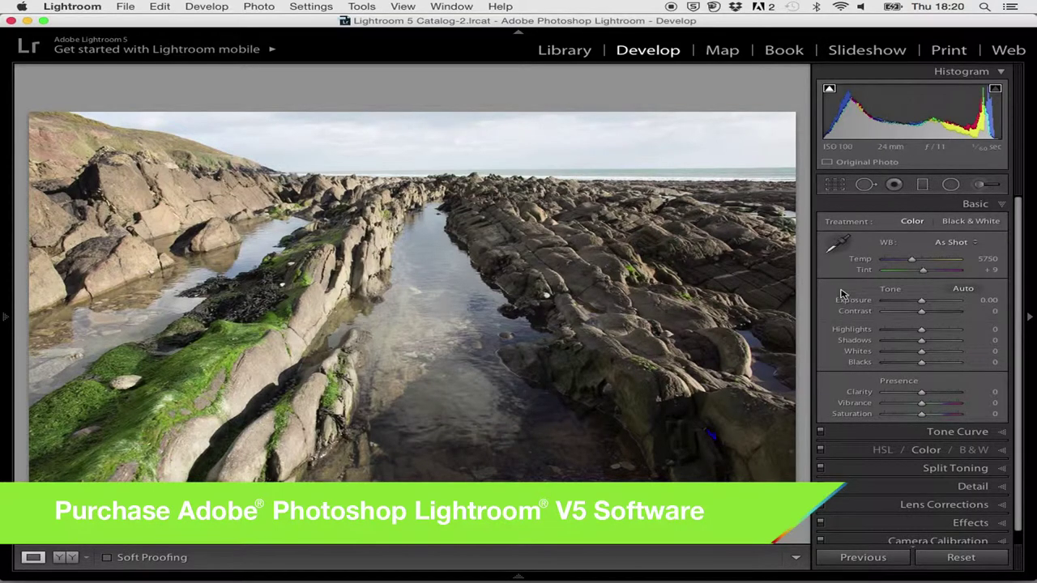
drag(922, 303, 919, 303)
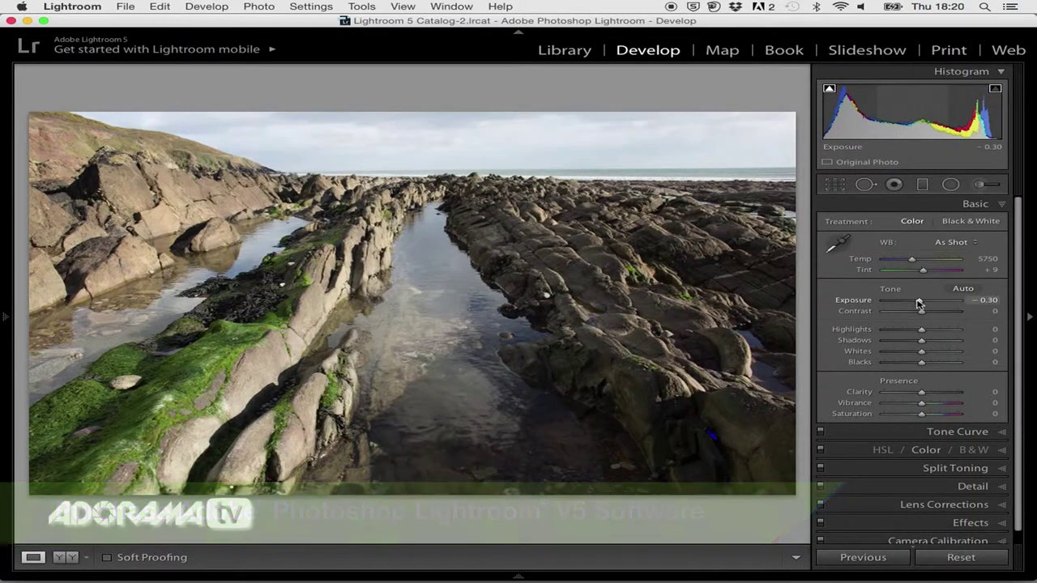
drag(921, 311, 932, 345)
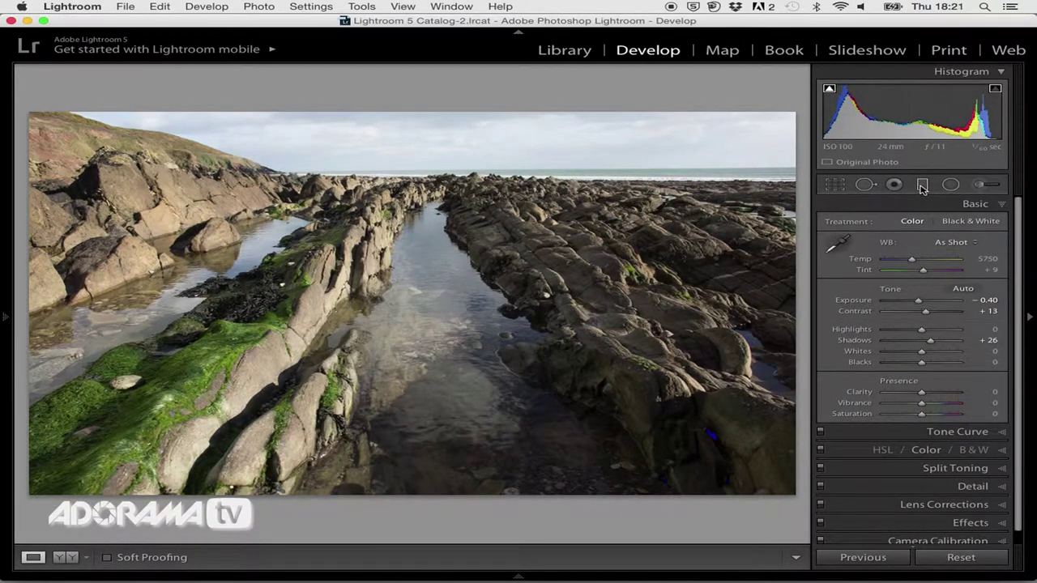
Add a sky graduated filter: Exposure -1.03, Contrast 21, Shadows 57, Clarity 23, Saturation 9
click(922, 186)
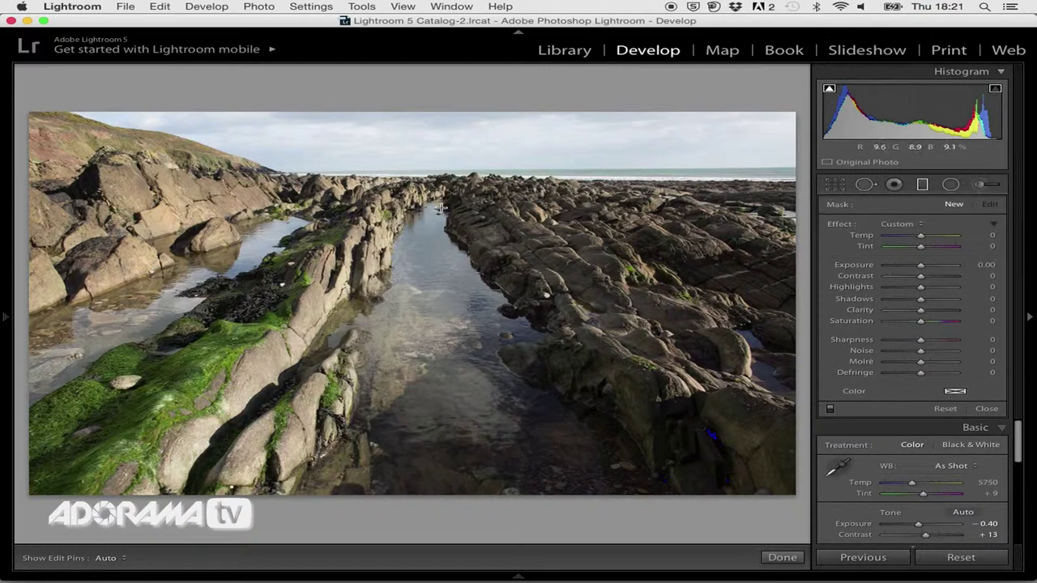
drag(440, 209, 468, 183)
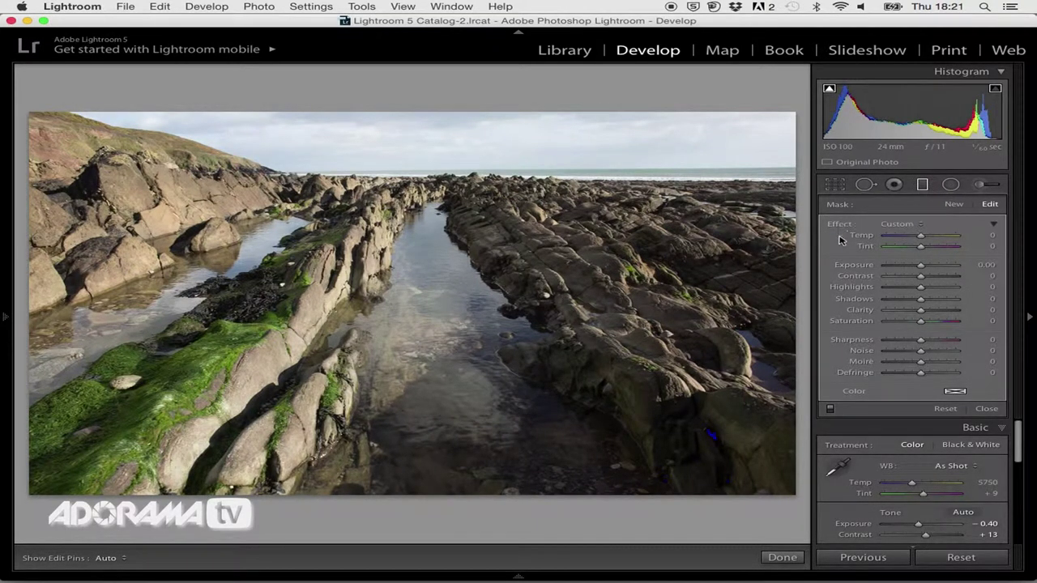
drag(924, 269, 944, 303)
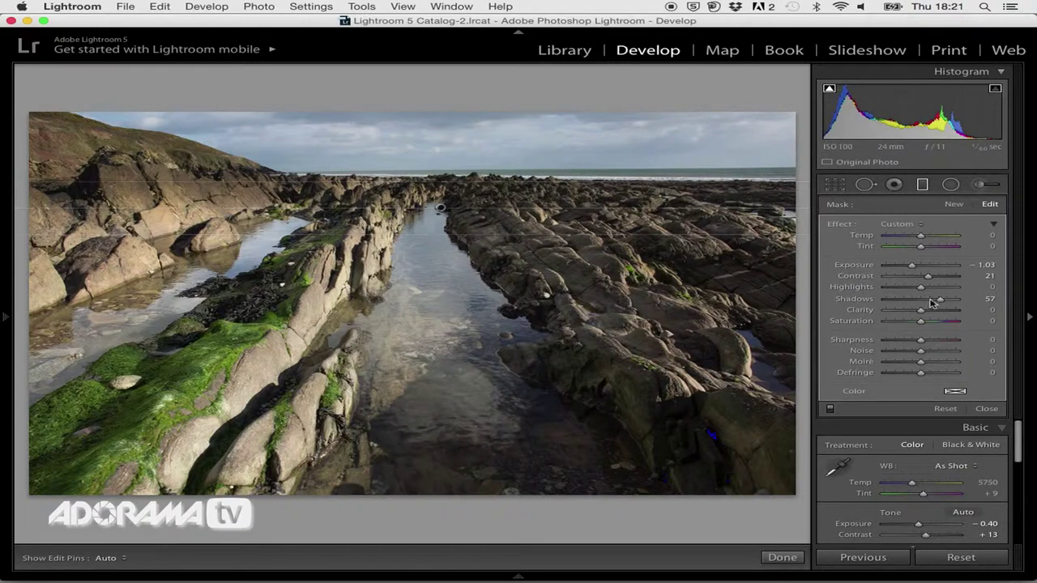
drag(922, 313, 930, 313)
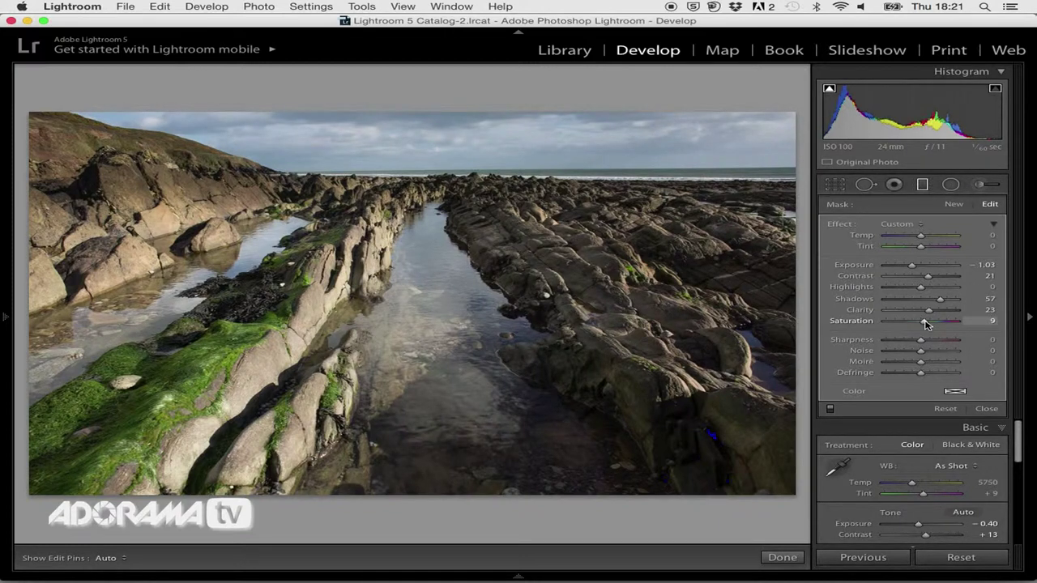
click(984, 409)
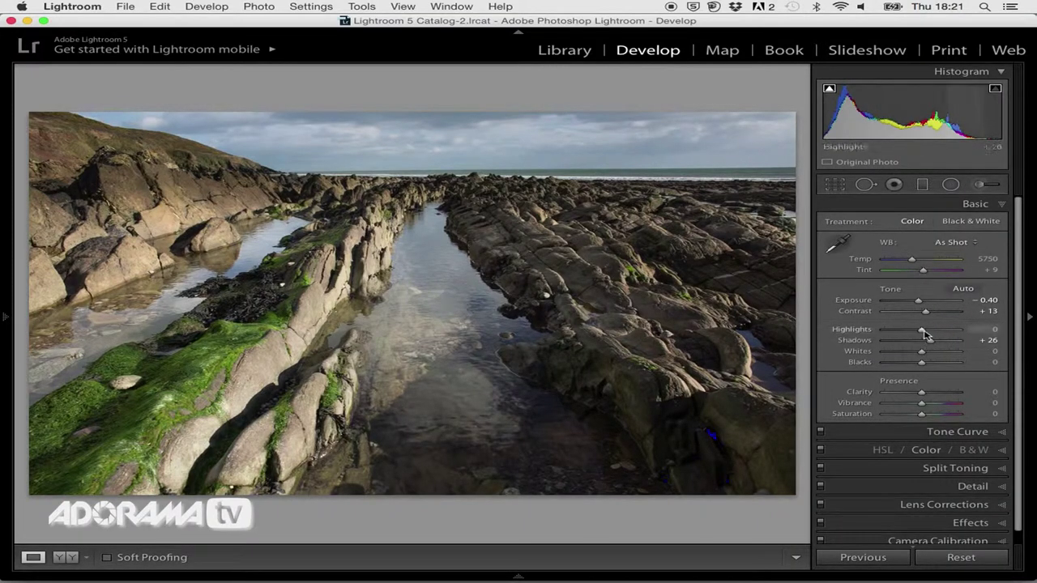
Raise Contrast to +27 and Clarity to +16, and enable lens profile and chromatic aberration corrections
drag(927, 315, 931, 314)
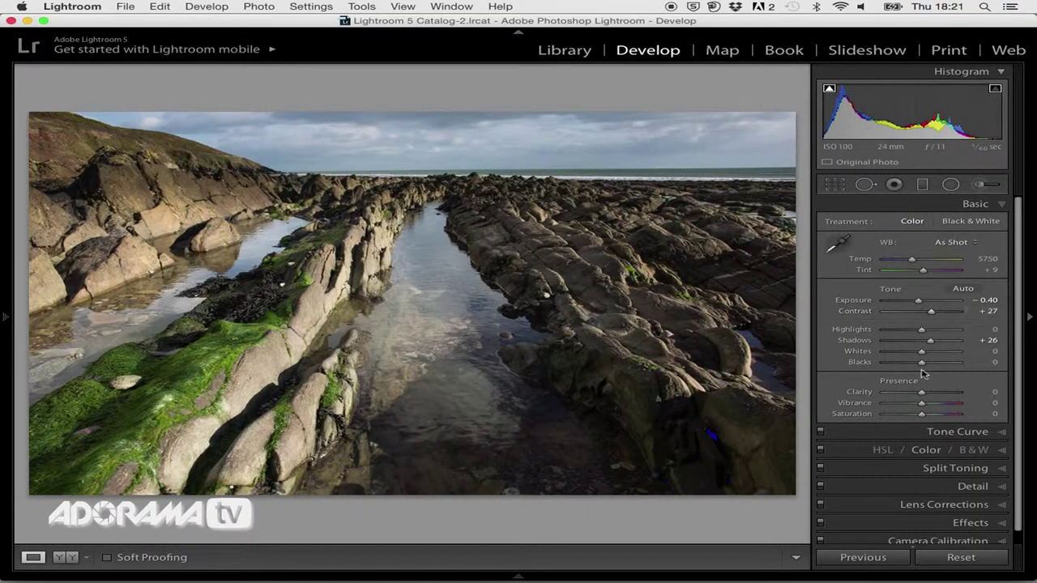
drag(922, 395, 928, 395)
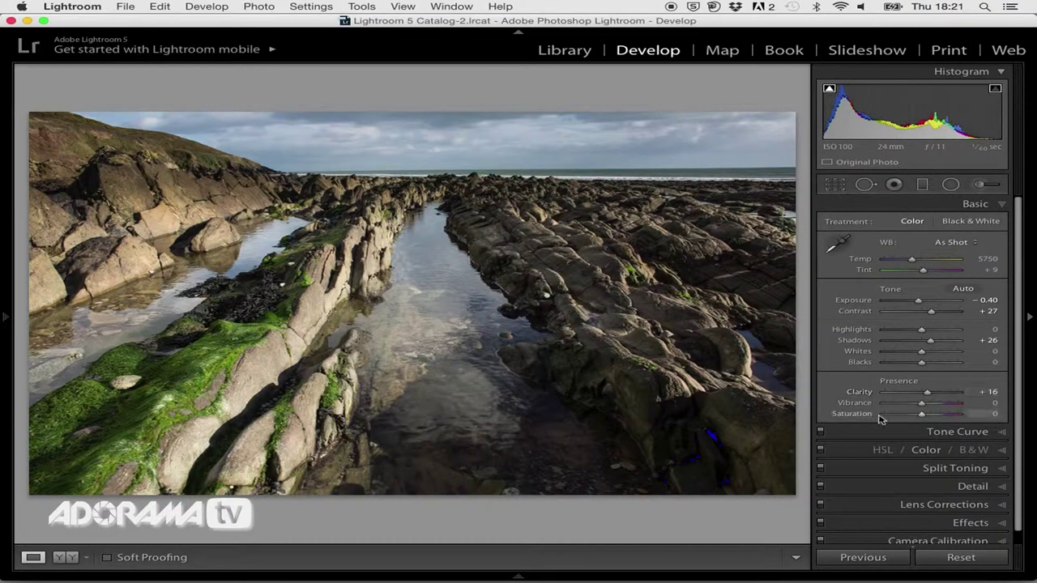
scroll(871, 451, down, 1)
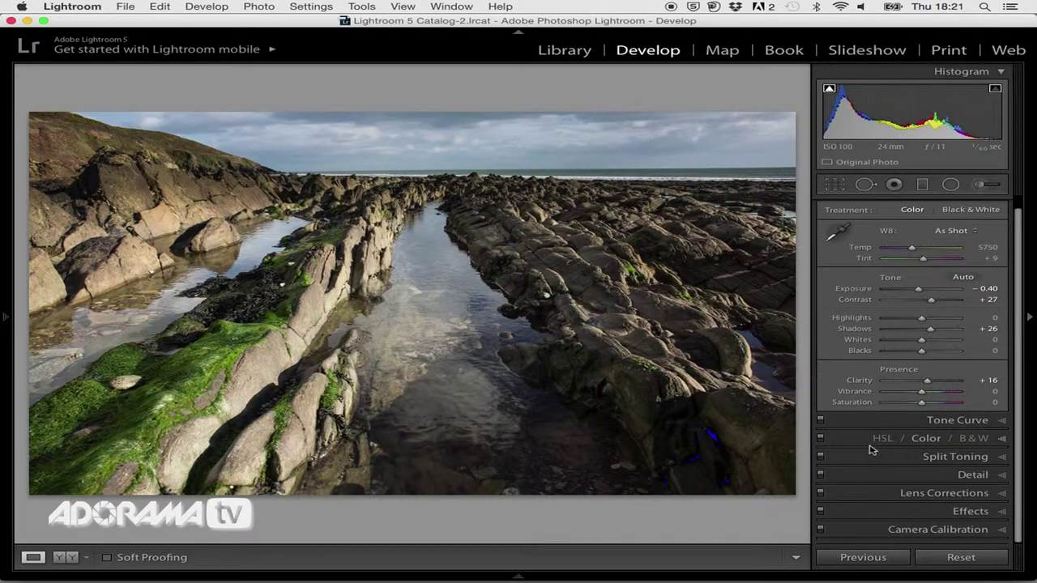
click(875, 494)
click(829, 332)
click(829, 343)
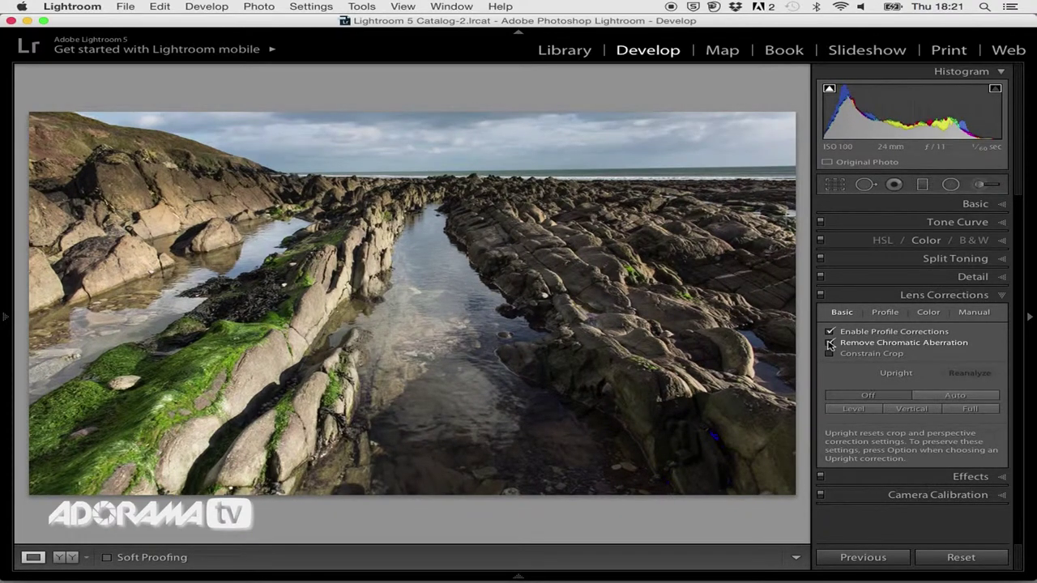
At 1:1 zoom, set sharpening Amount 52, Radius 1.1 and Luminance noise reduction 8
click(918, 276)
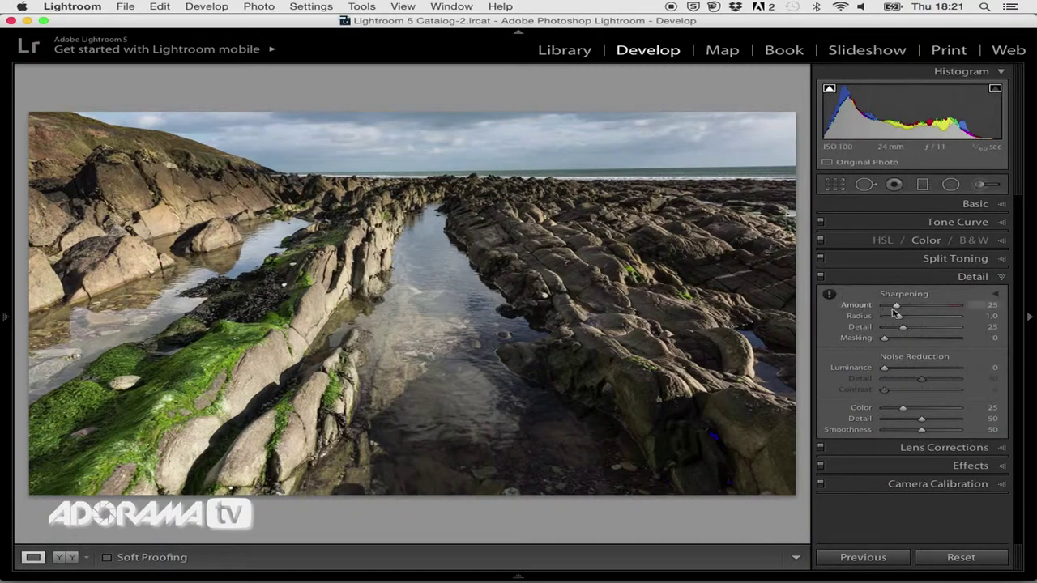
click(363, 247)
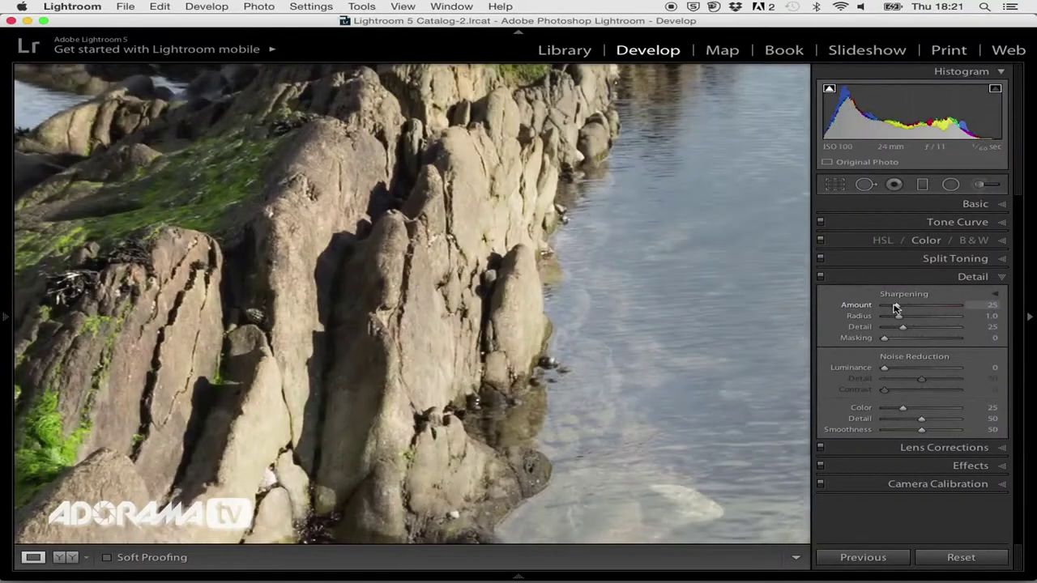
mouse_move(896, 309)
mouse_down()
mouse_move(908, 309)
mouse_move(904, 316)
mouse_up()
drag(884, 369, 895, 371)
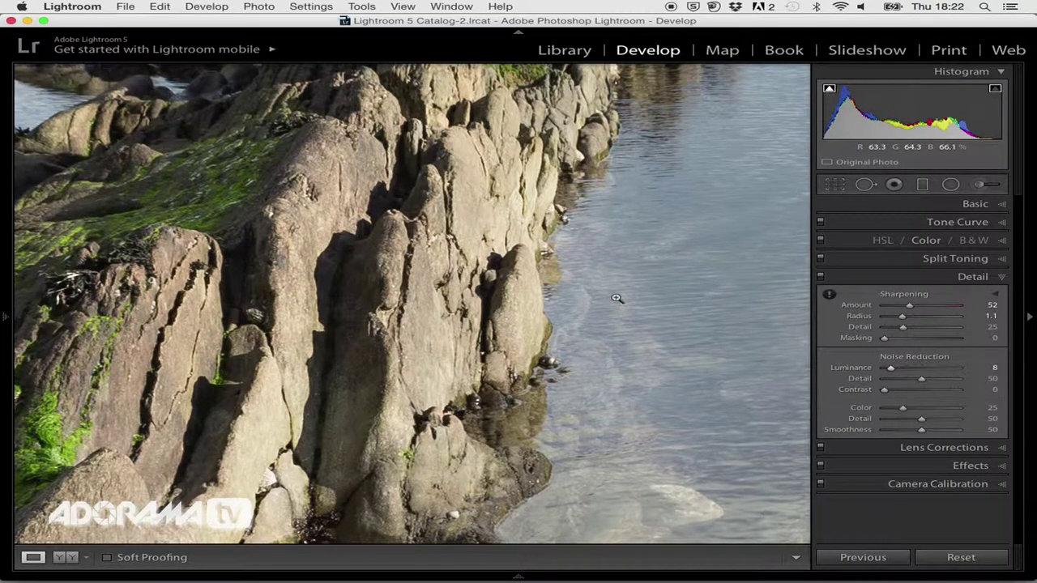
click(617, 298)
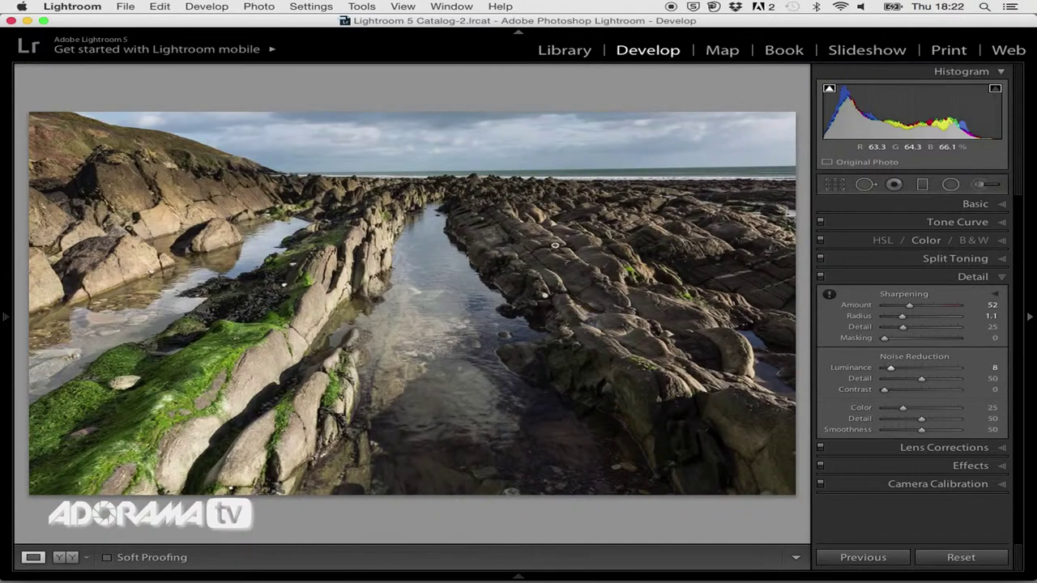
click(127, 8)
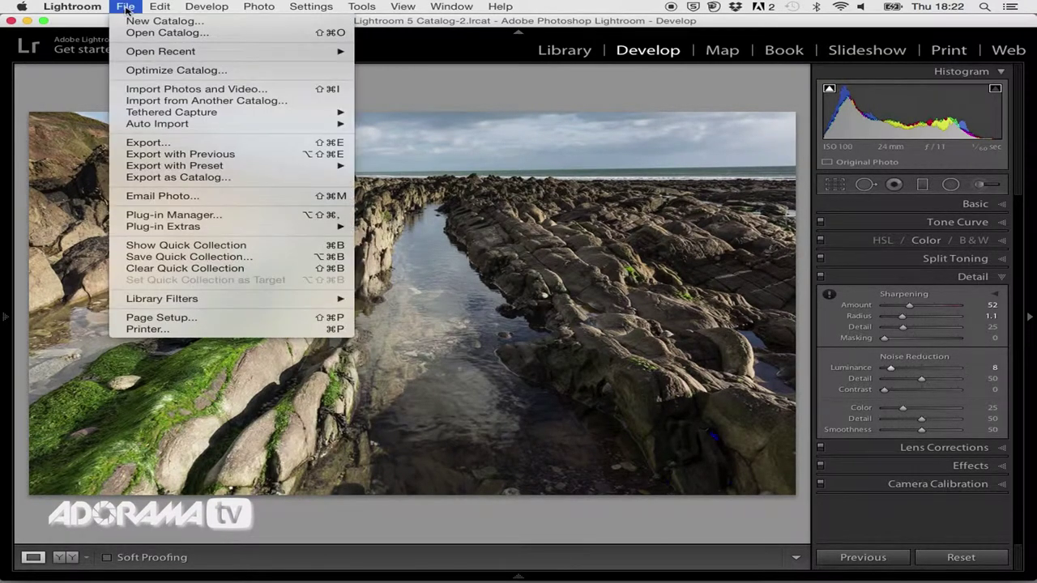
Export the photo to the Desktop as Coast 1.tif using custom name text 'Coast 1'
click(145, 142)
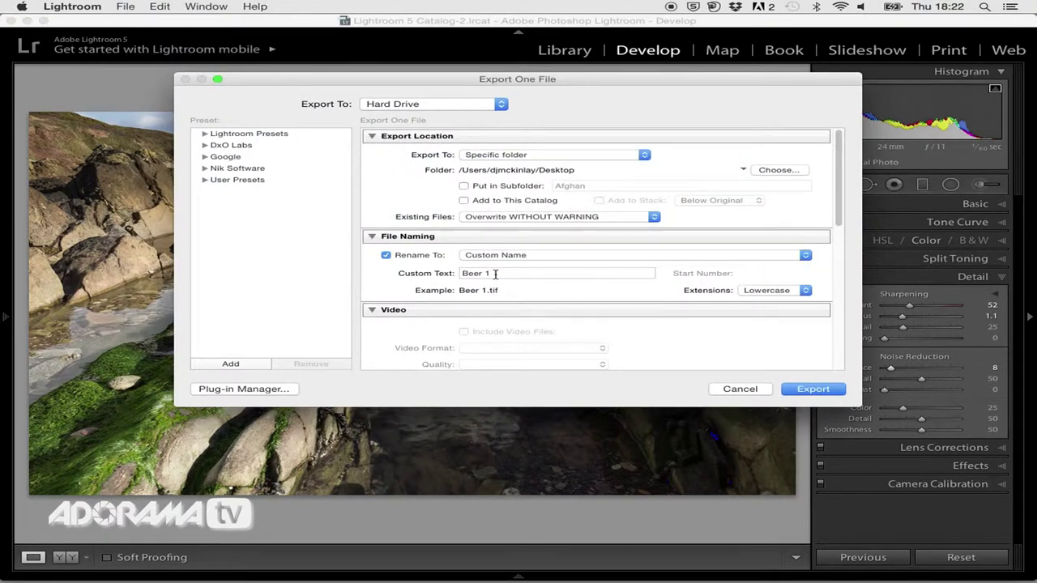
drag(496, 273, 438, 277)
text(Coast)
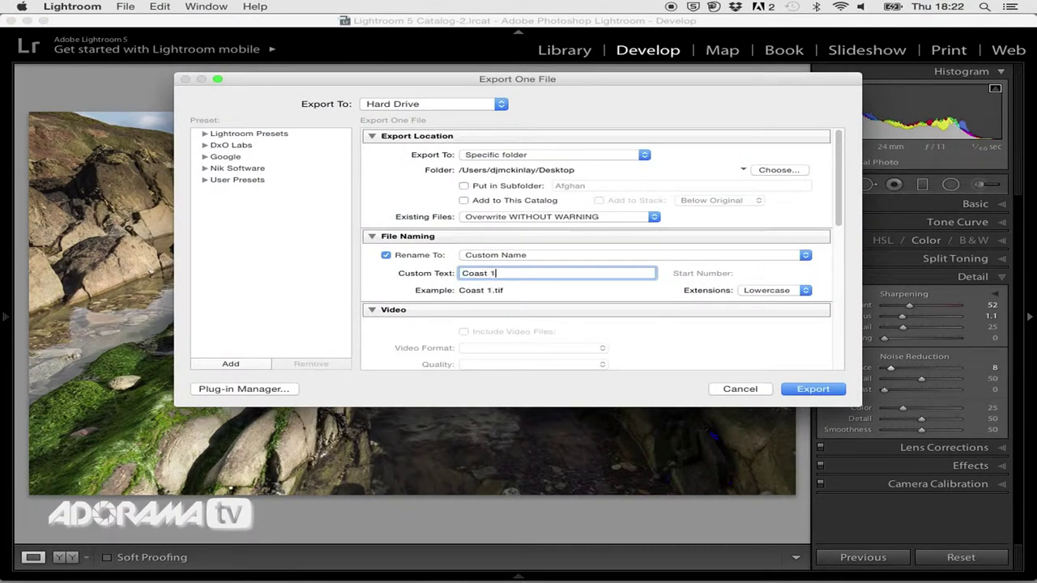
key(Return)
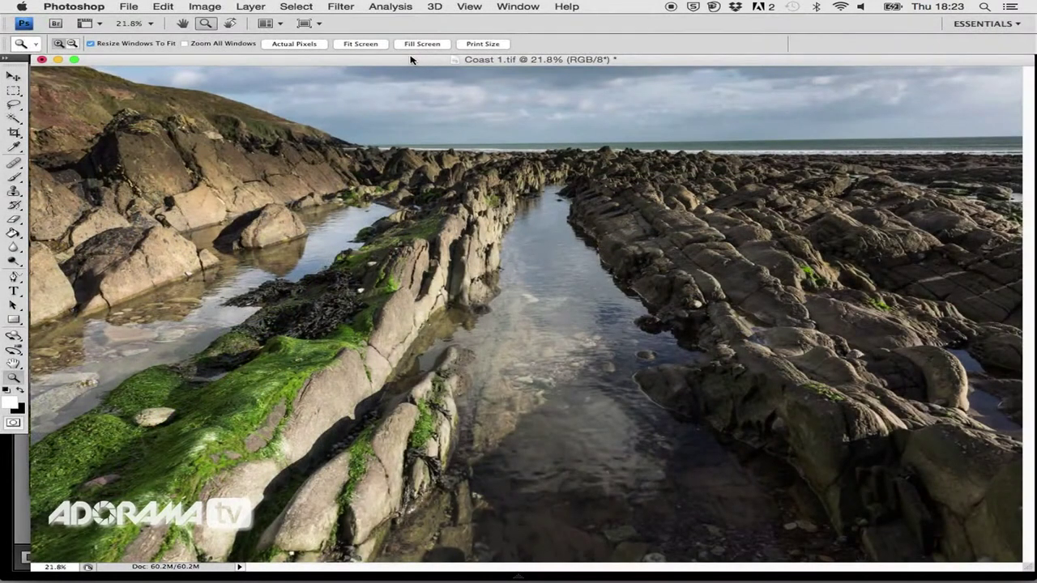
Run Filter > Nik Collection > Silver Efex Pro 2 on Coast 1.tif in Photoshop
click(340, 8)
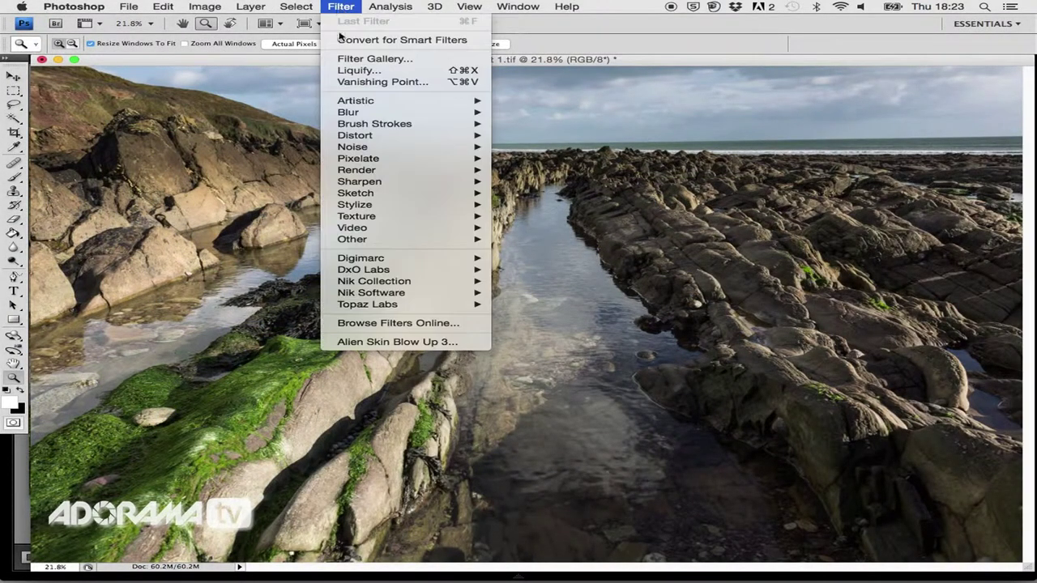
mouse_move(396, 283)
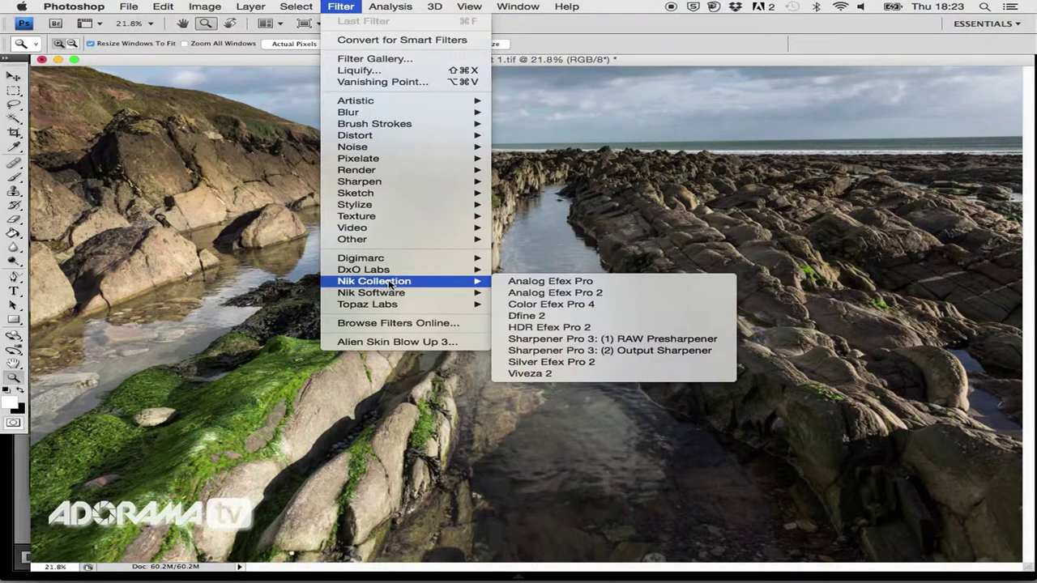
click(580, 363)
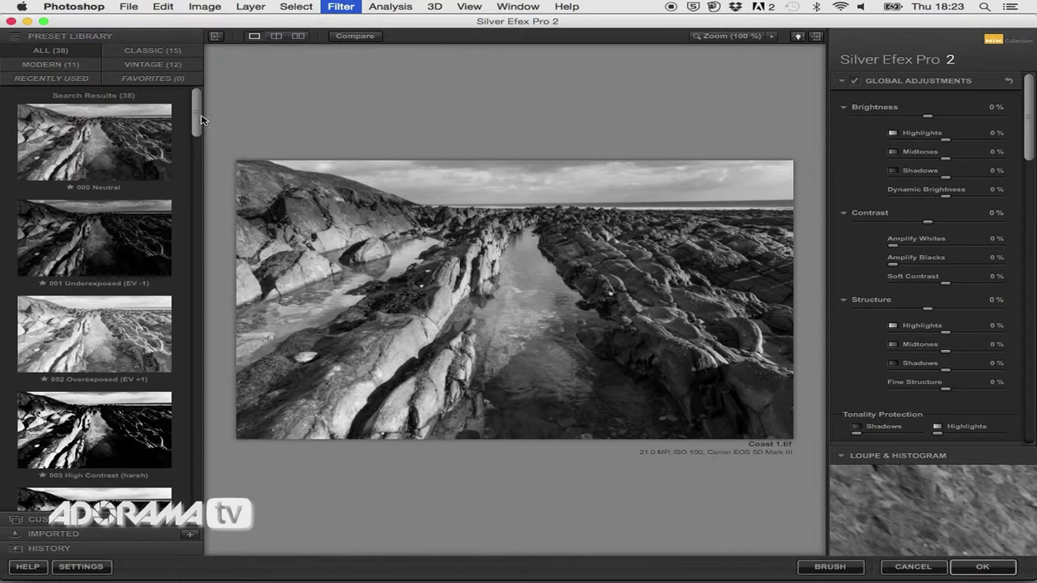
Preview the Underexposed, Overexposed, High Contrast and High Structure presets
click(124, 259)
click(111, 337)
click(121, 420)
drag(197, 122, 197, 173)
click(138, 176)
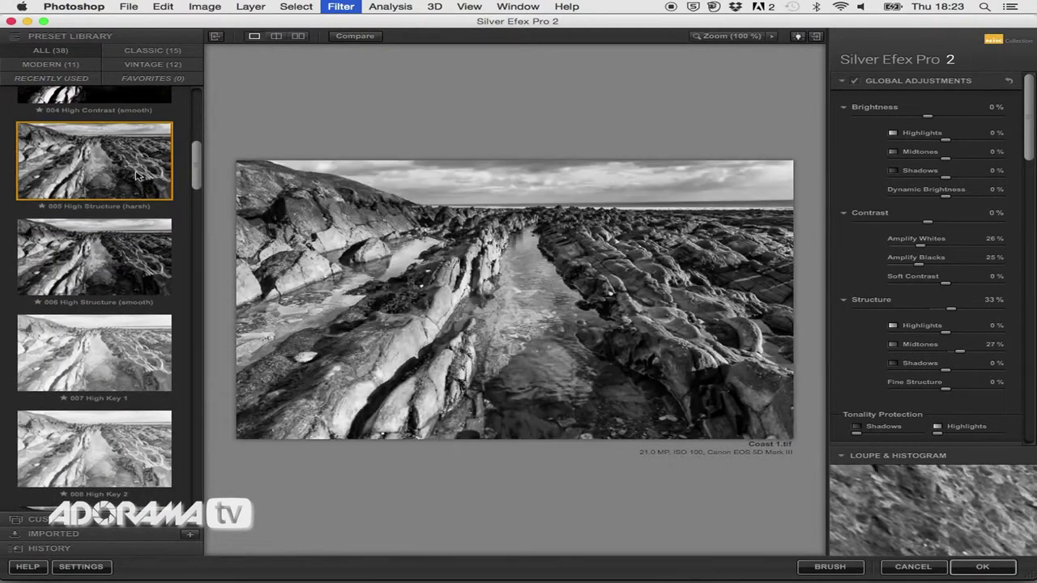
click(133, 255)
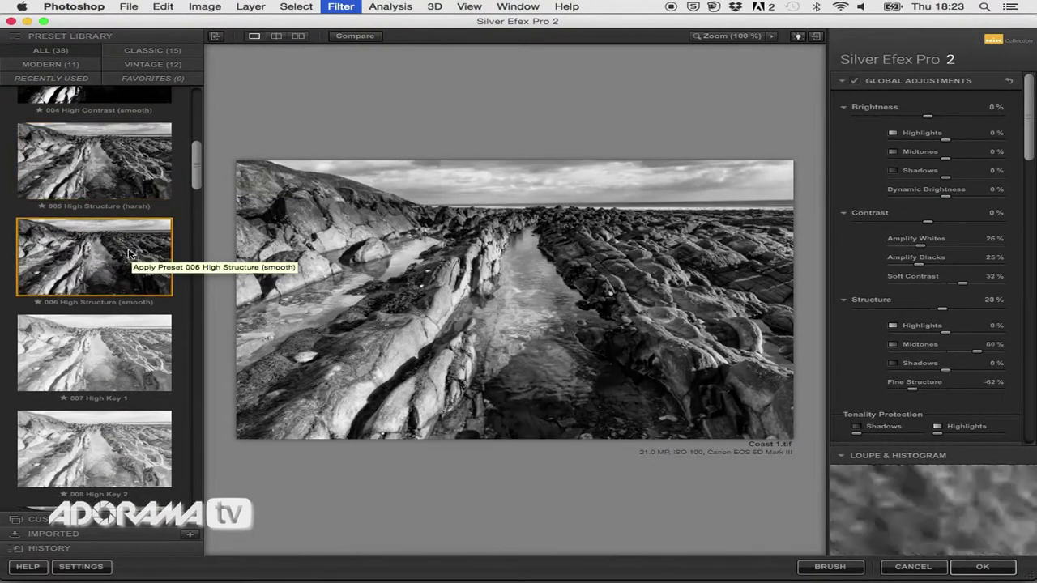
drag(196, 166, 201, 351)
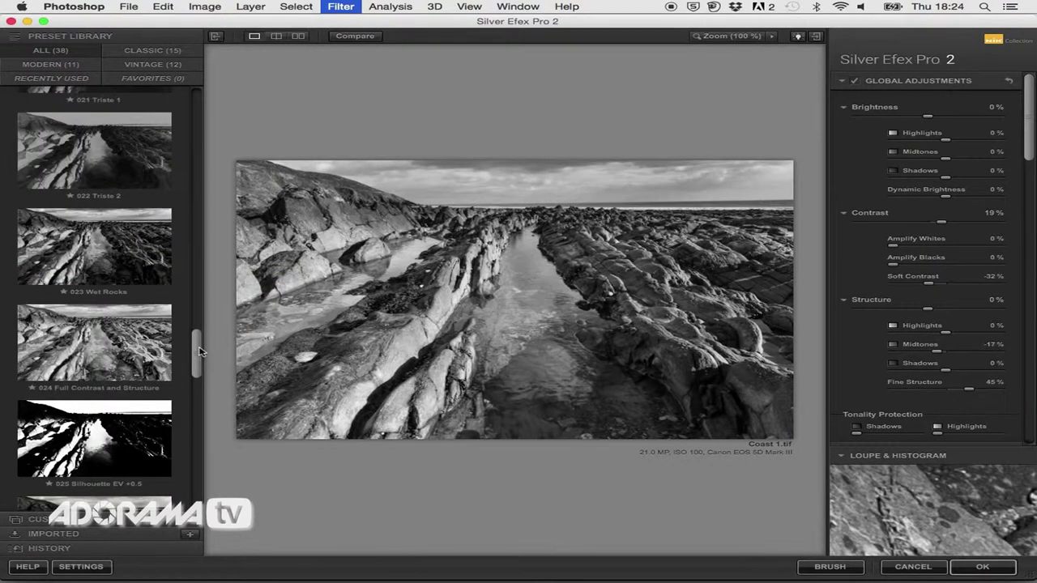
Apply the 023 Wet Rocks preset, then set Brightness Midtones to 15% and Shadows to -18%
click(101, 257)
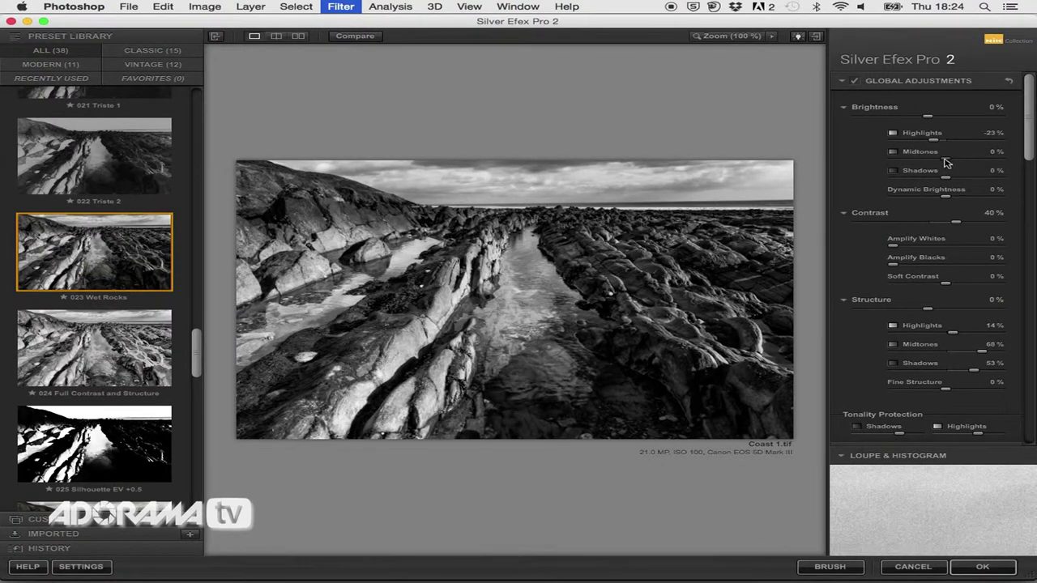
drag(947, 163, 999, 183)
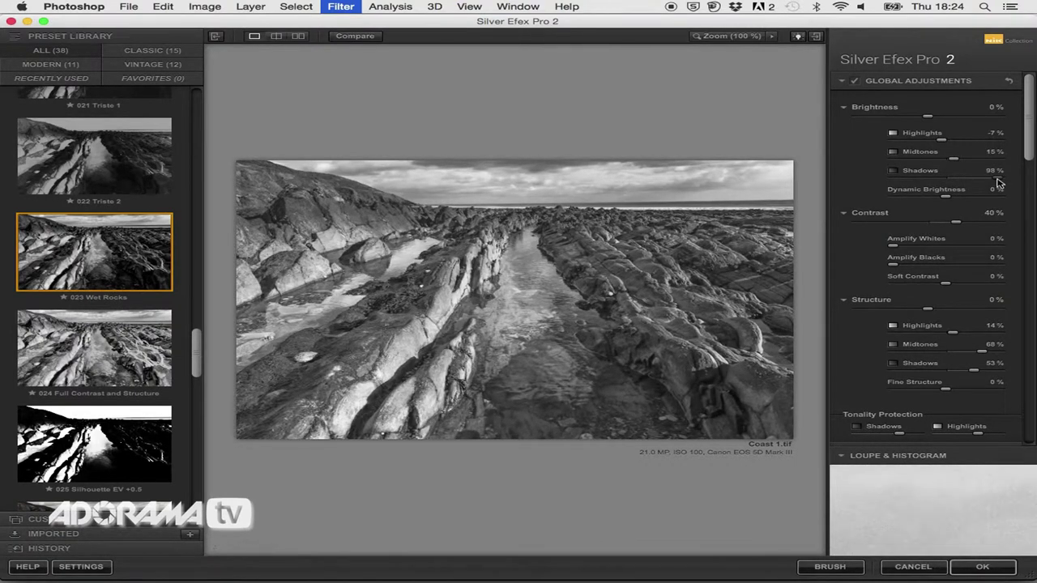
drag(1002, 182, 938, 182)
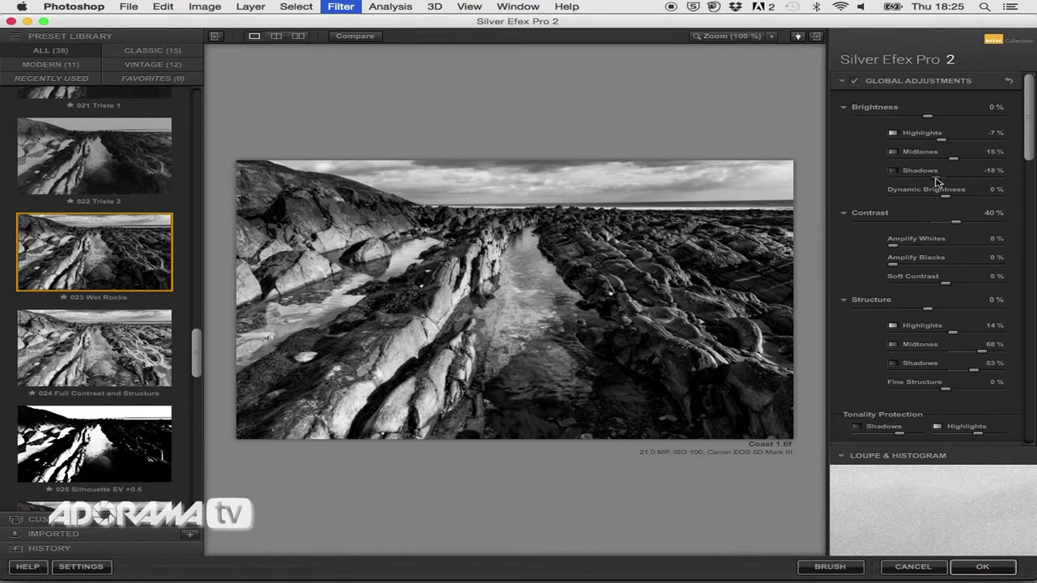
Place an enlarged control point in the right-hand sky with brightness -32%
scroll(955, 229, down, 5)
scroll(871, 330, down, 2)
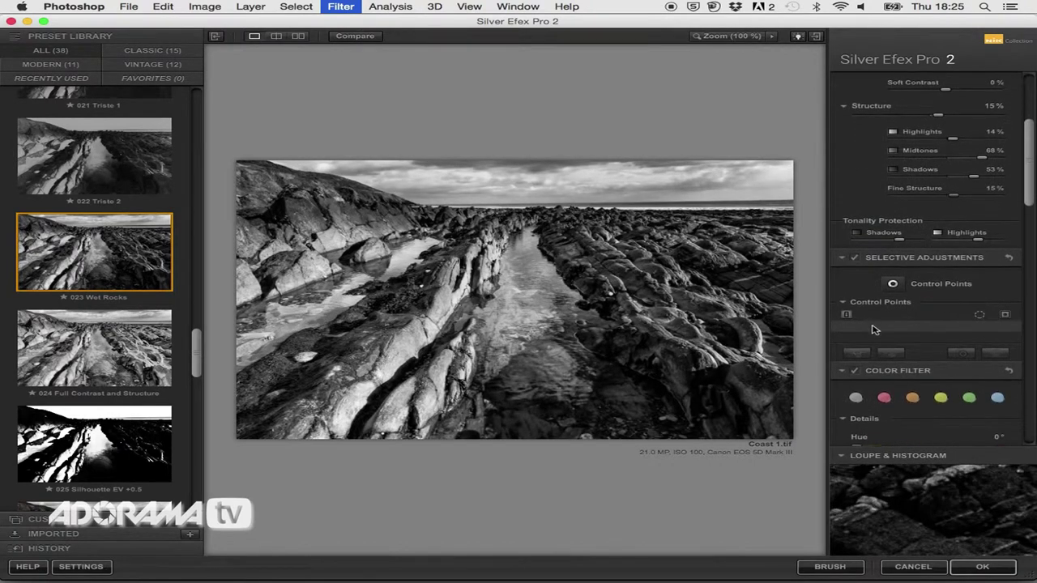
click(892, 283)
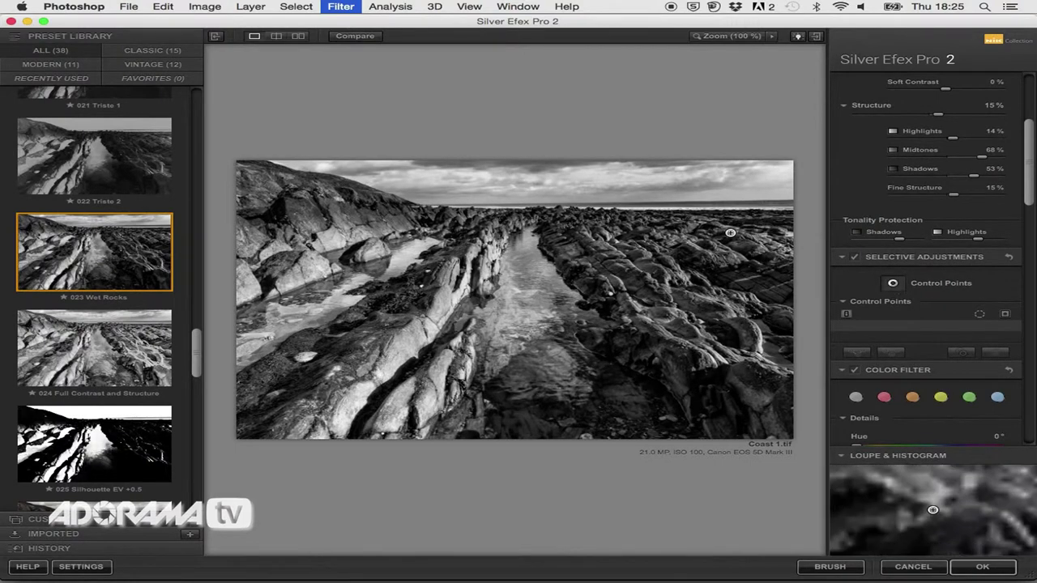
click(711, 184)
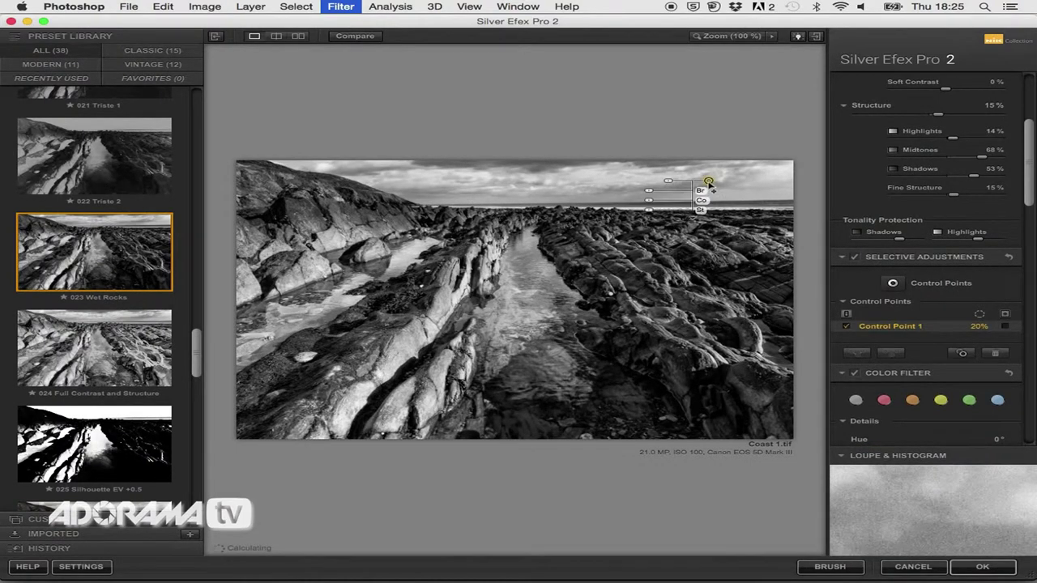
drag(713, 183, 717, 184)
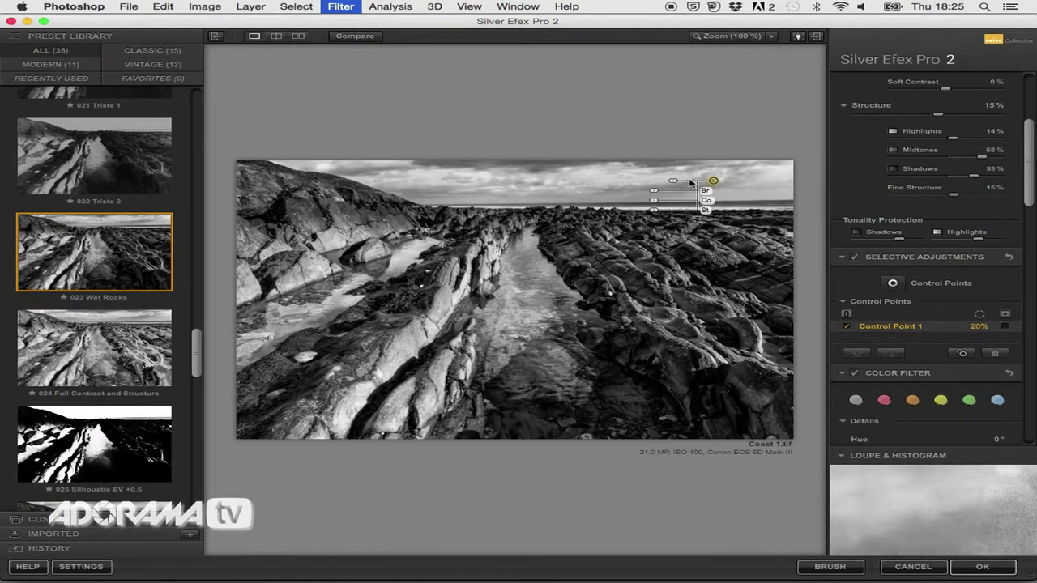
mouse_move(673, 181)
mouse_down()
mouse_move(718, 183)
mouse_move(661, 196)
mouse_move(672, 196)
mouse_up()
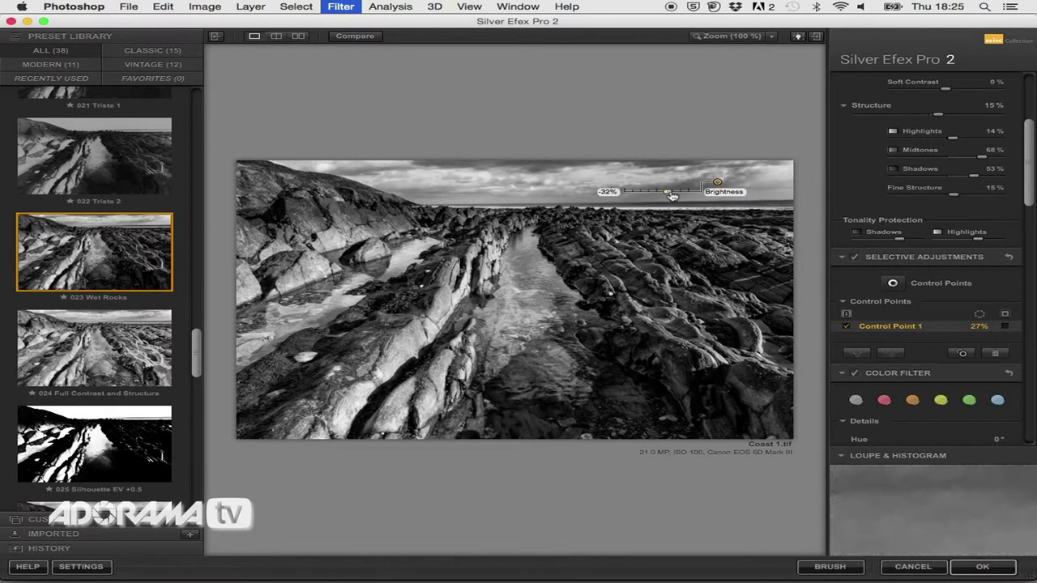
drag(673, 196, 673, 196)
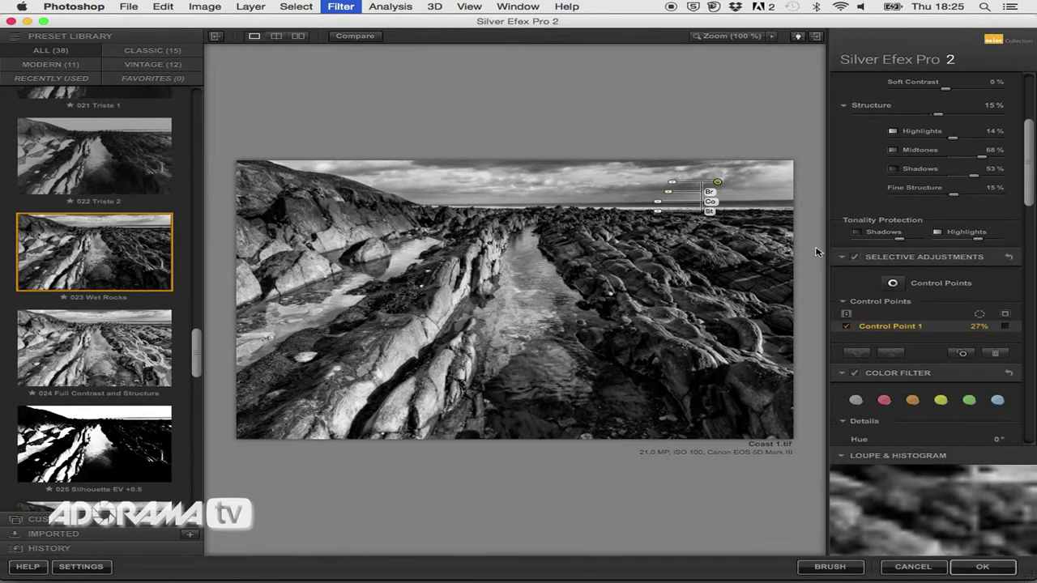
Add a second control point in the central sky, size 13%, darkening it about -31%
click(901, 285)
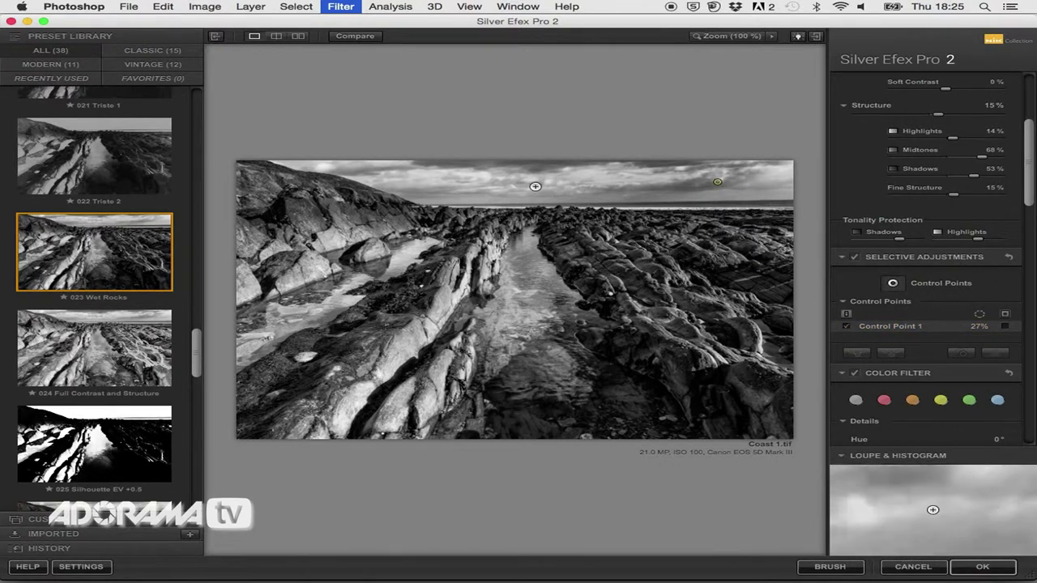
click(513, 187)
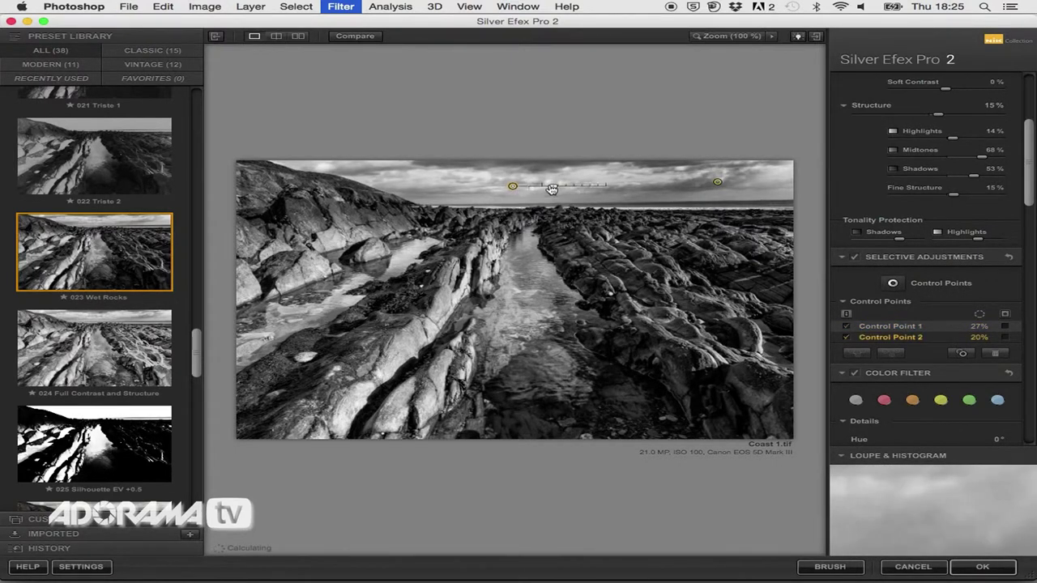
drag(553, 188, 562, 199)
mouse_move(572, 200)
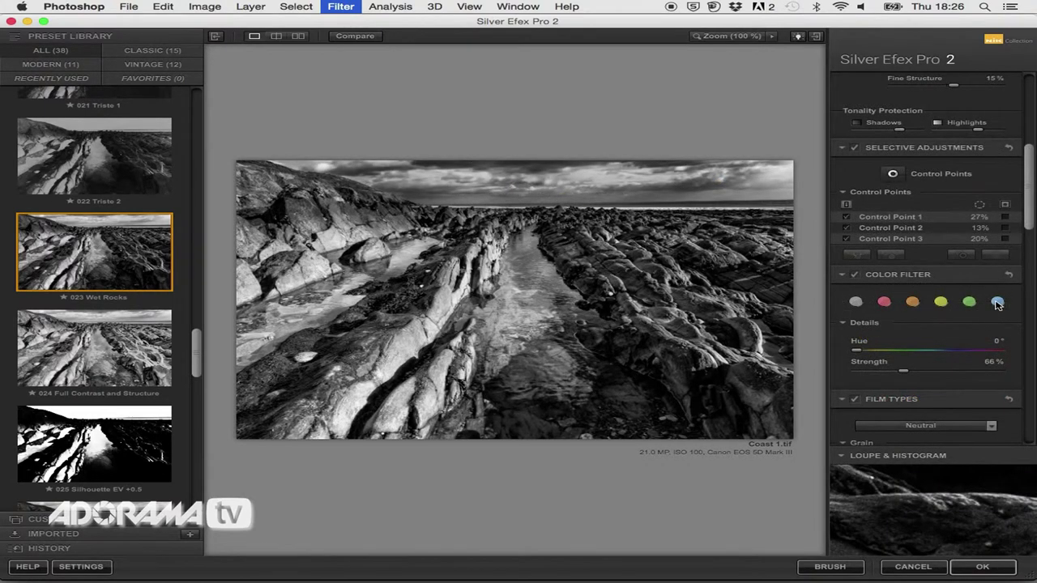
Set the colour filter strength to 57%
click(998, 302)
scroll(882, 334, down, 5)
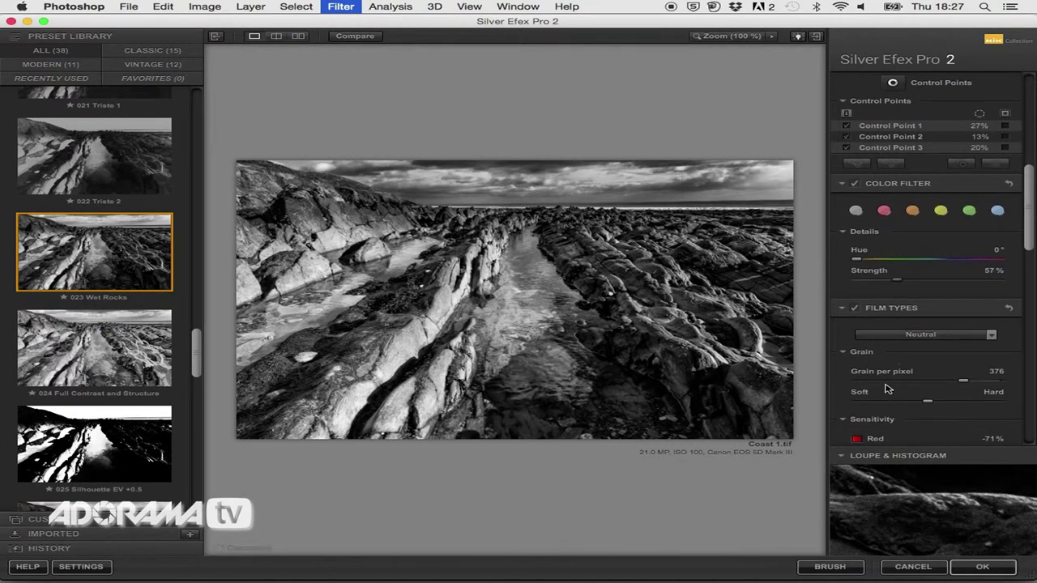
scroll(932, 308, down, 5)
Change the film type to Kodak ISO 32 Panatomic X
click(992, 231)
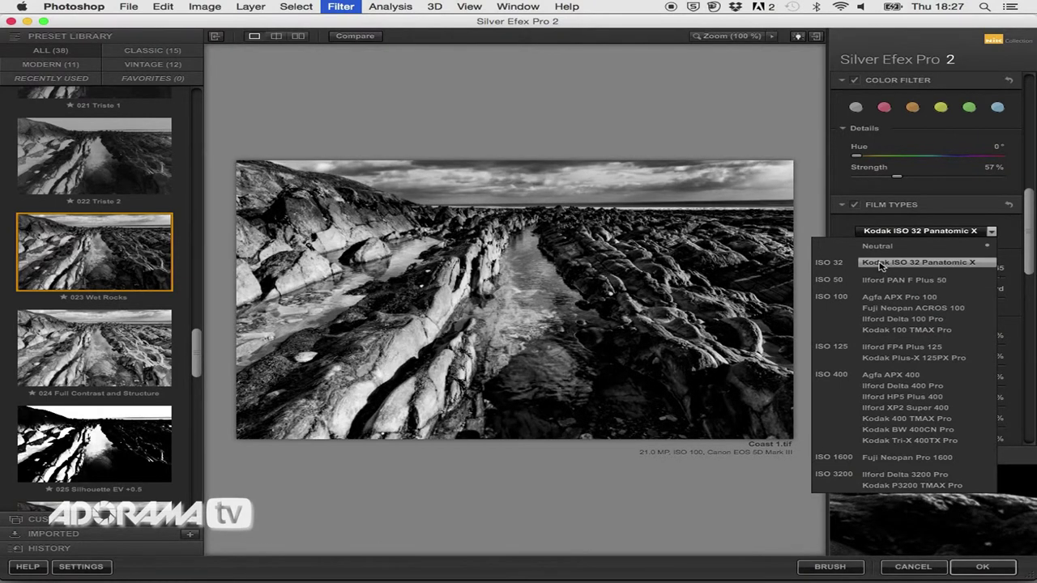
click(882, 262)
scroll(920, 395, down, 10)
click(1005, 259)
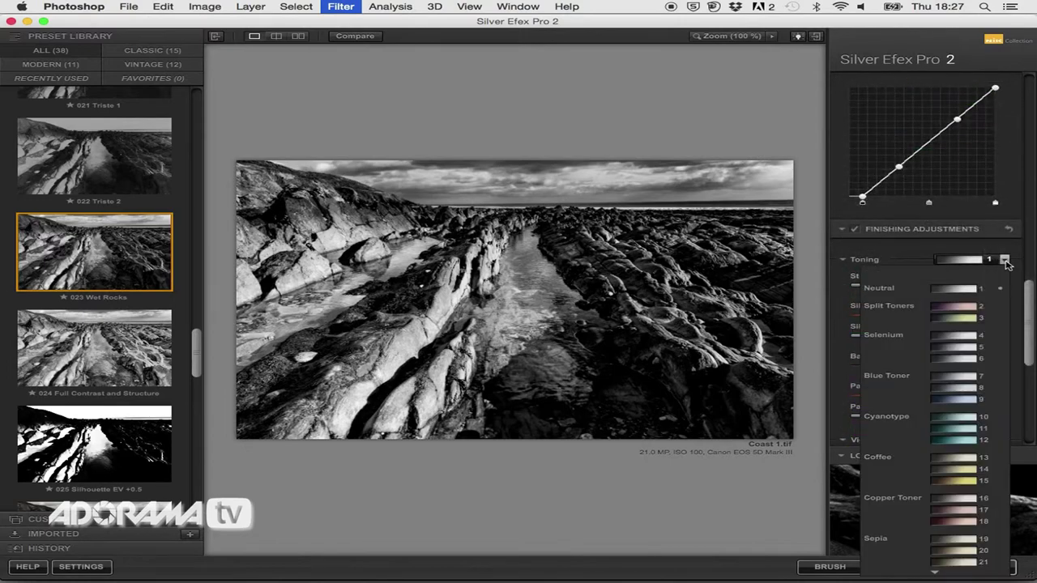